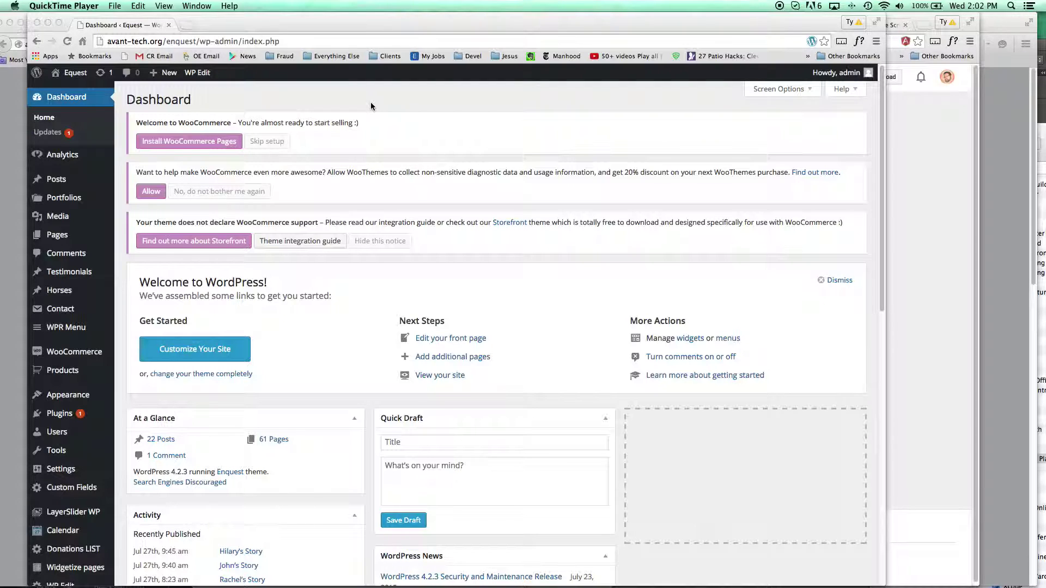
Switch to Firefox and open the Individual Giving page from the Equest site's Support Us section
mouse_move(548, 586)
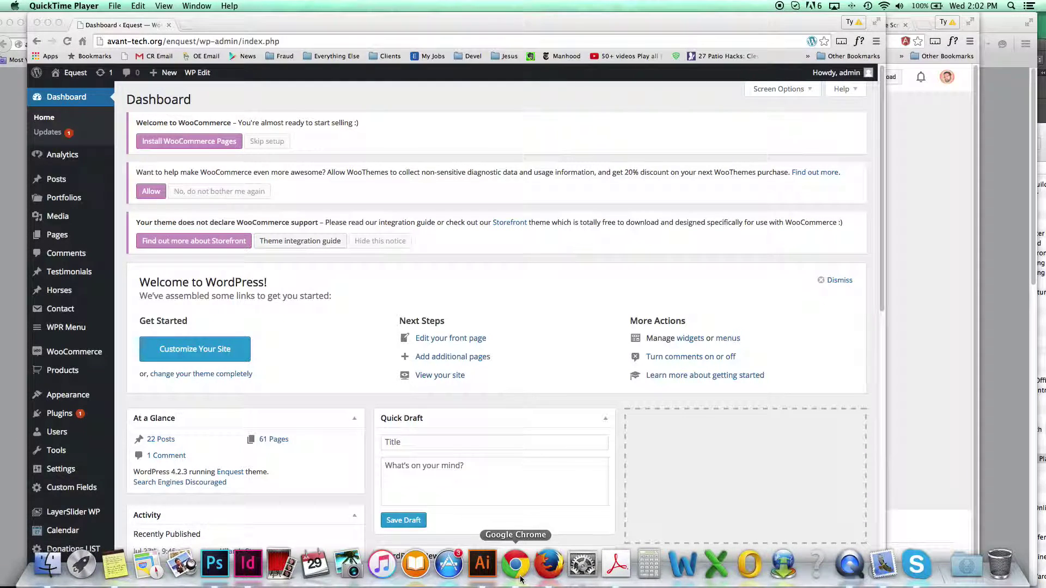
click(549, 578)
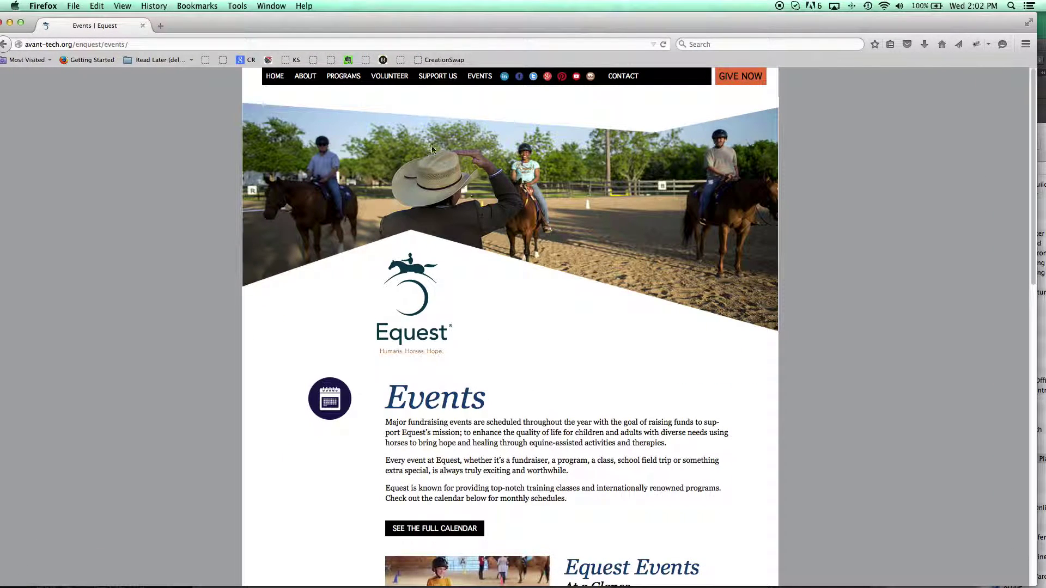
mouse_move(404, 83)
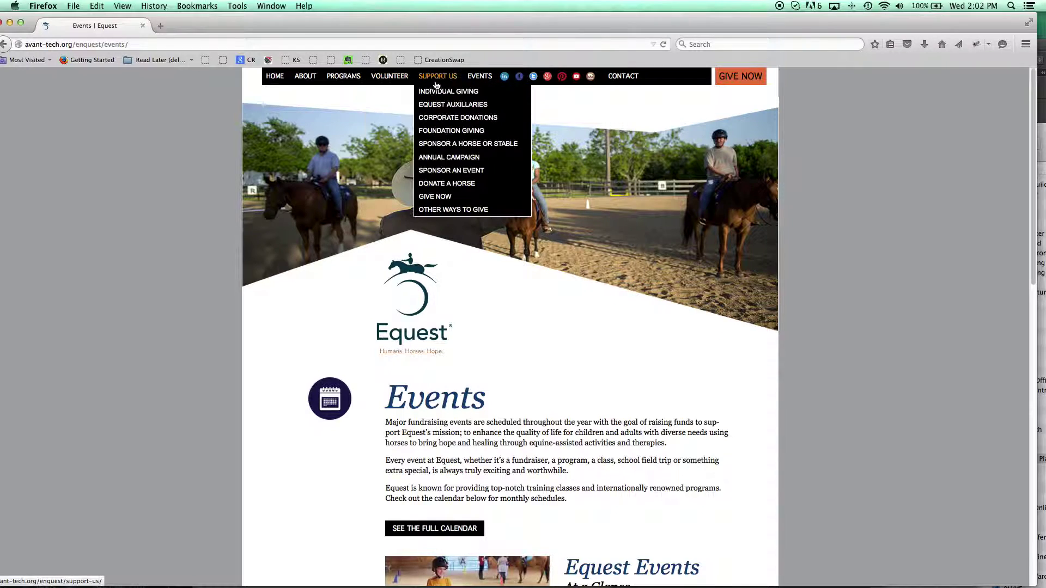
click(440, 94)
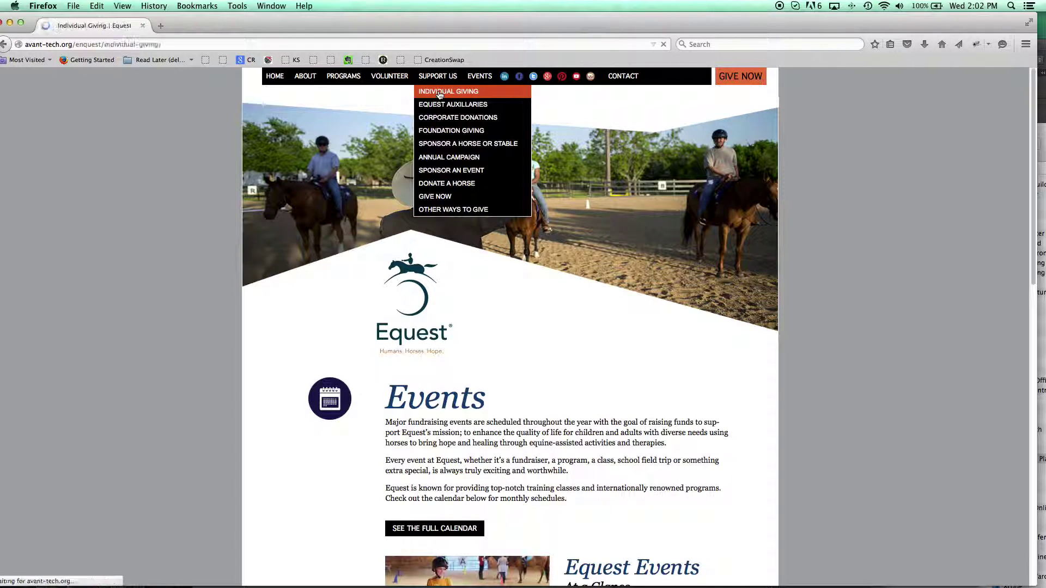
Switch to Chrome and open the Individual Giving page for editing from the second part of the WordPress page list
key(super+Tab)
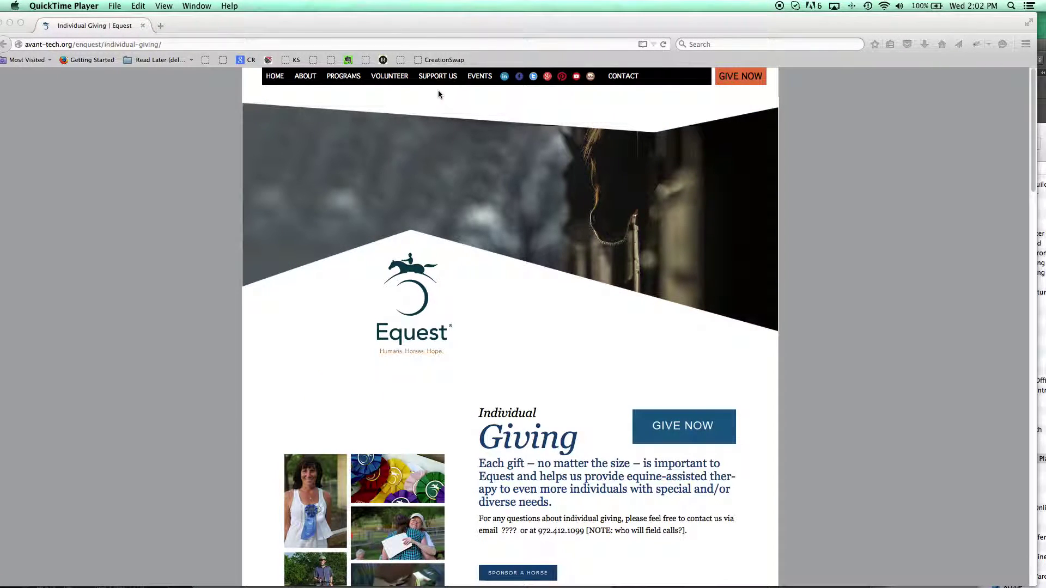
key(super+Tab)
mouse_move(457, 572)
click(514, 564)
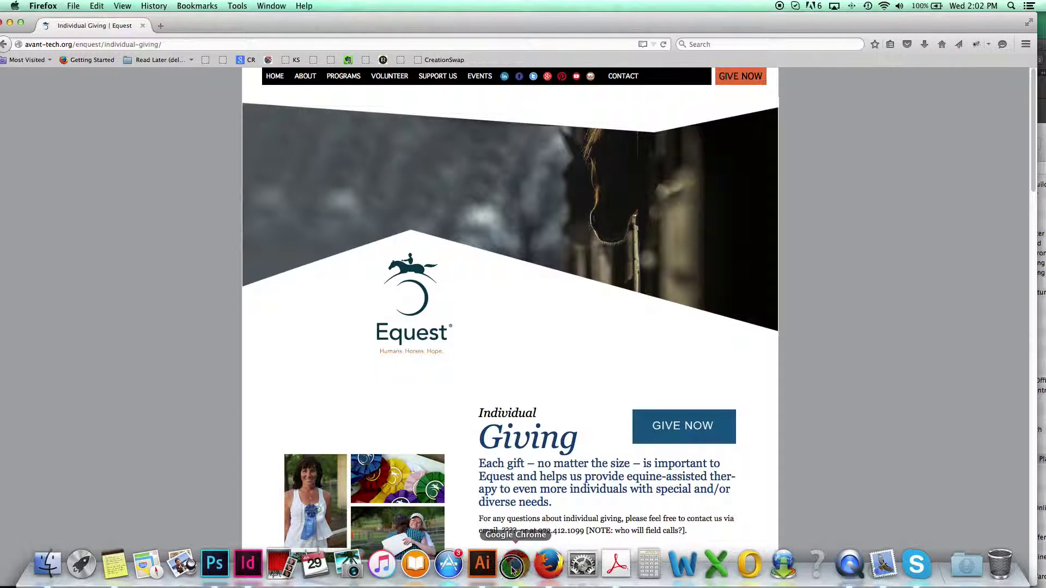
click(58, 235)
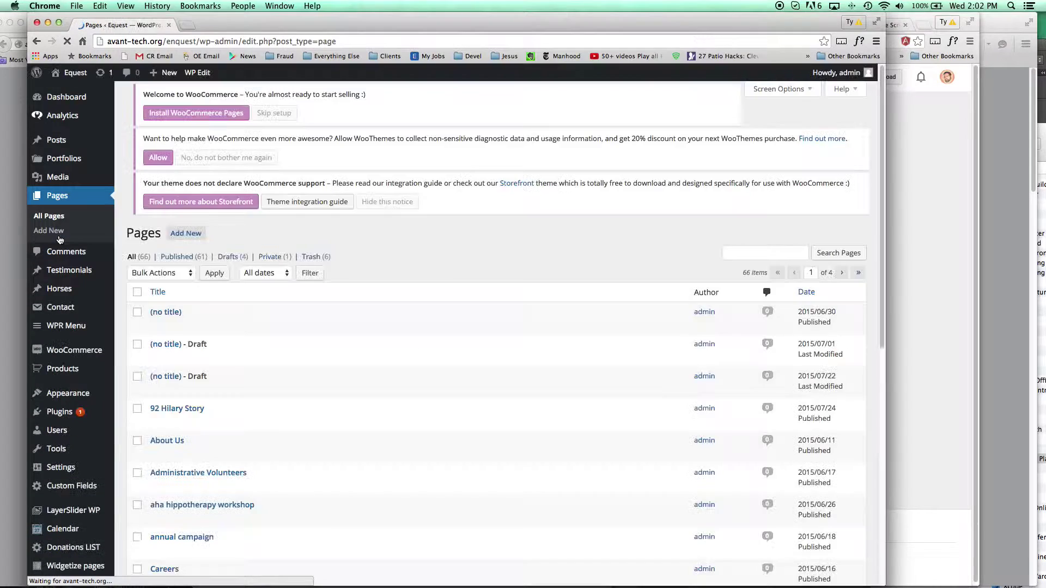
scroll(321, 381, down, 3)
scroll(340, 354, down, 6)
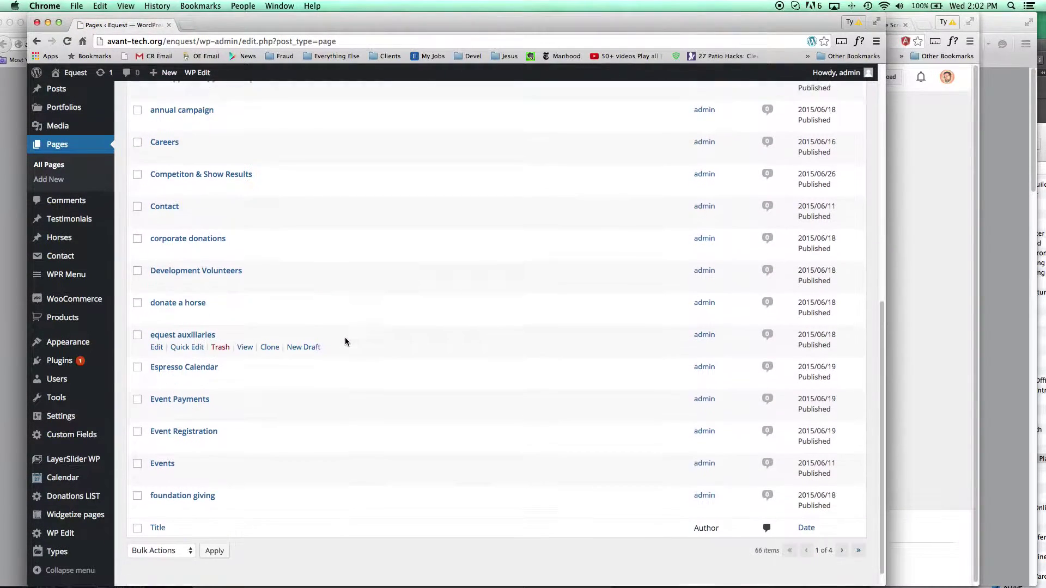
click(842, 531)
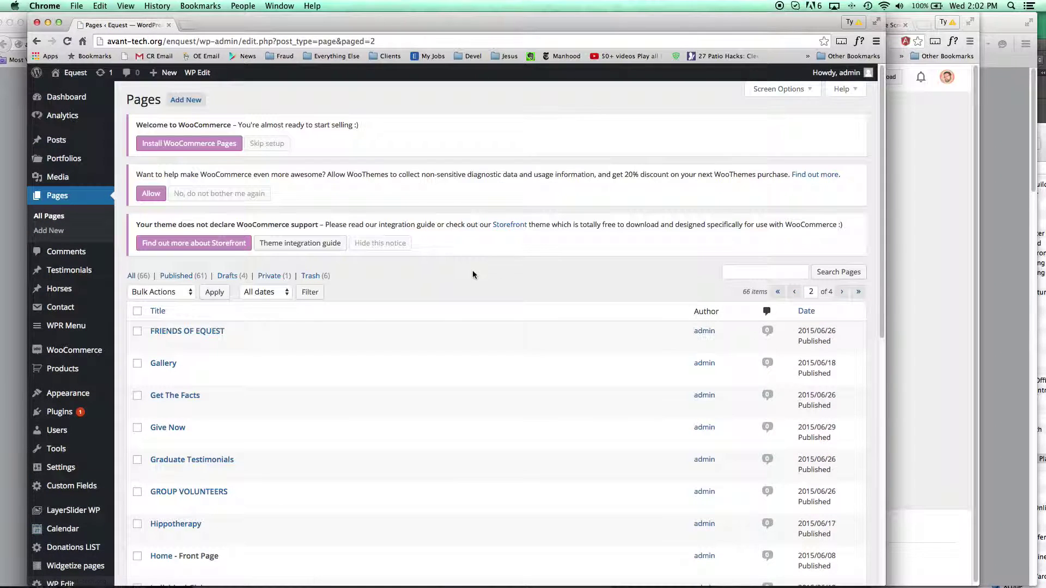
scroll(403, 365, down, 5)
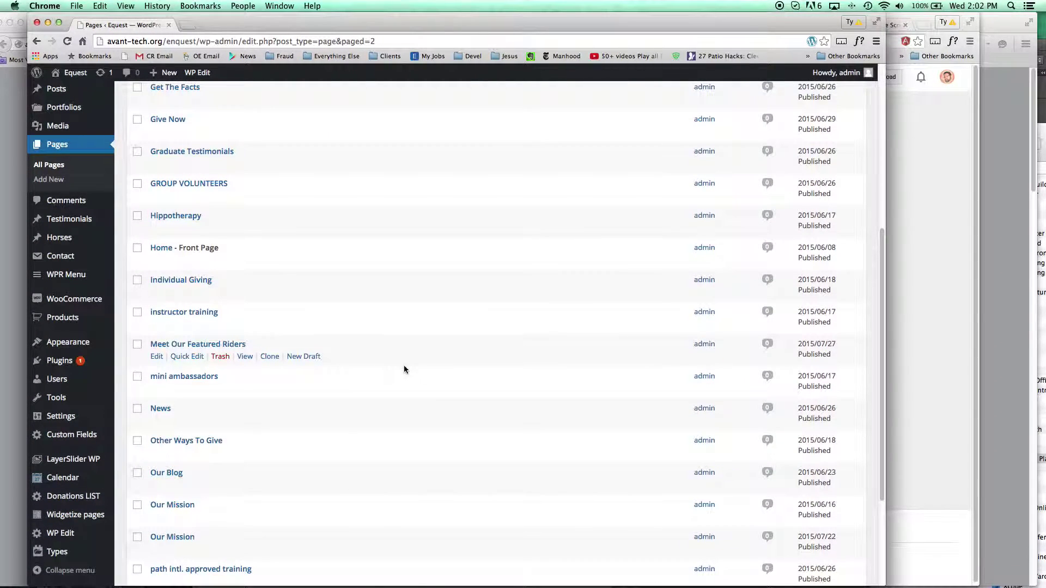
click(156, 293)
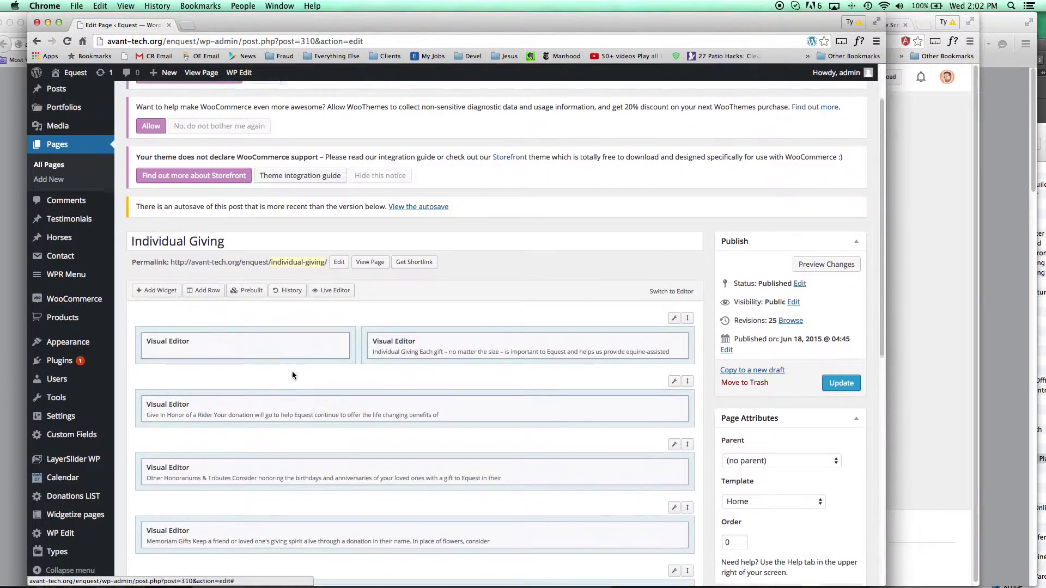
Open the Visual Editor widget with the Individual Giving intro text and show its content in visual mode
mouse_move(406, 338)
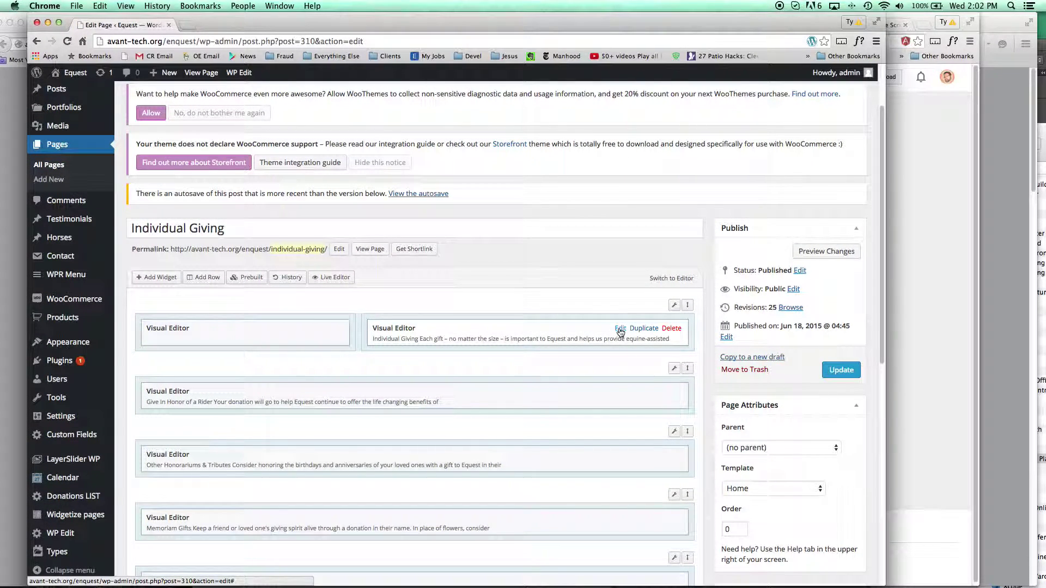
scroll(523, 359, down, 3)
scroll(518, 359, down, 3)
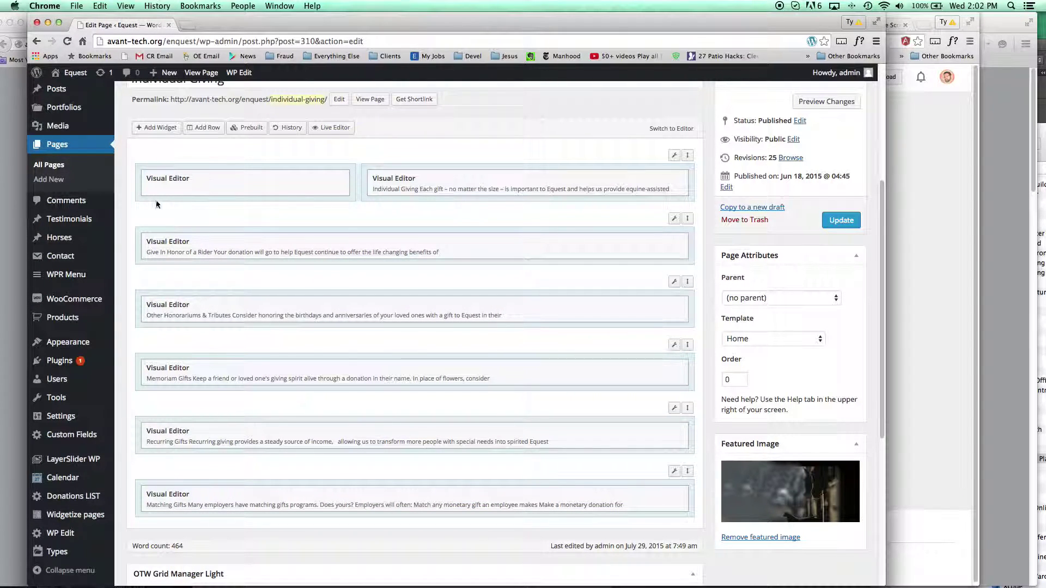
mouse_move(683, 509)
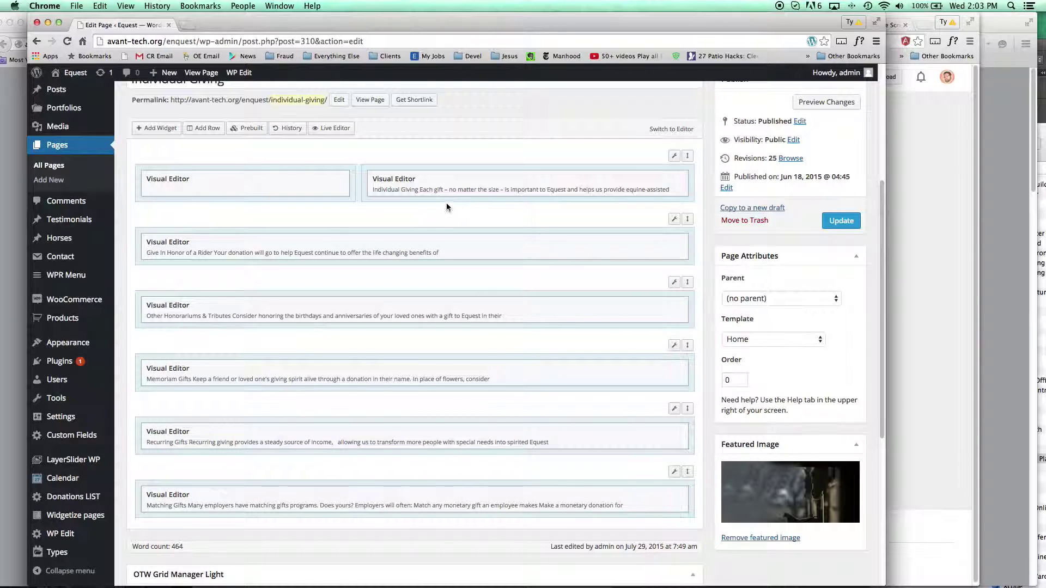
click(622, 180)
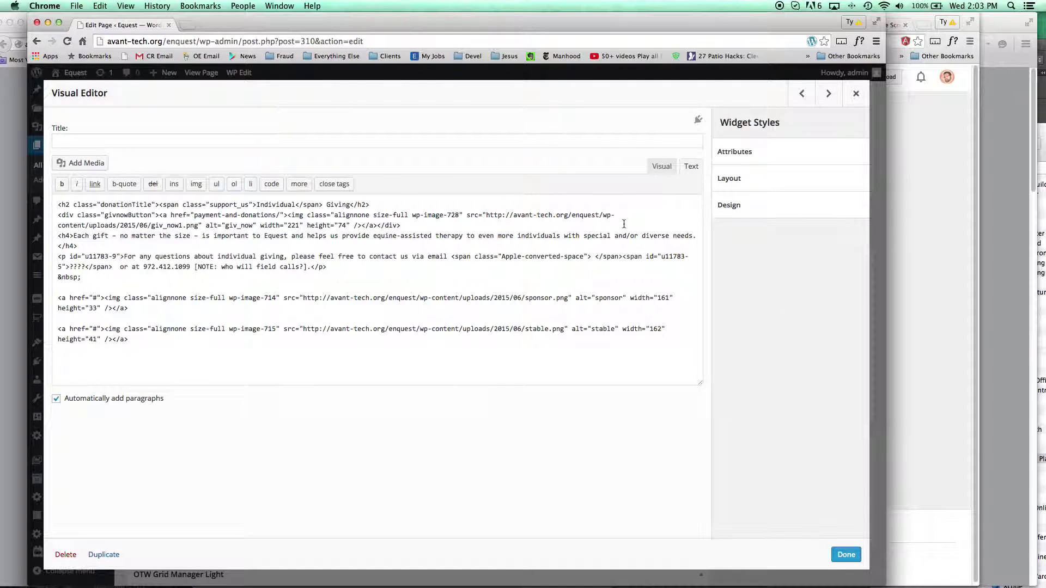
click(661, 168)
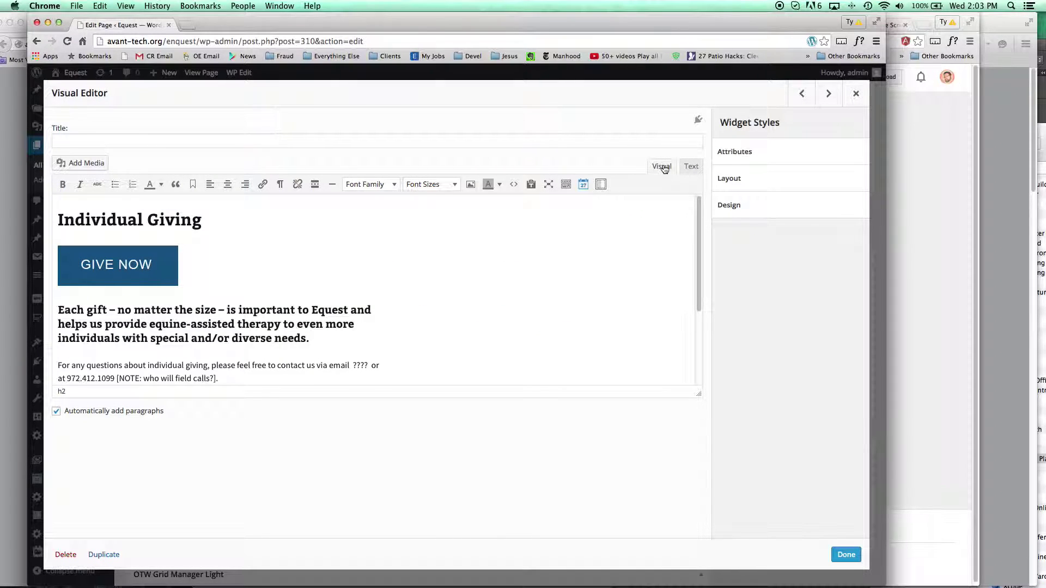
Examine the widget's heading, text and image buttons in visual mode and compare them with the HTML source
scroll(502, 292, down, 3)
scroll(500, 290, up, 3)
scroll(498, 289, down, 3)
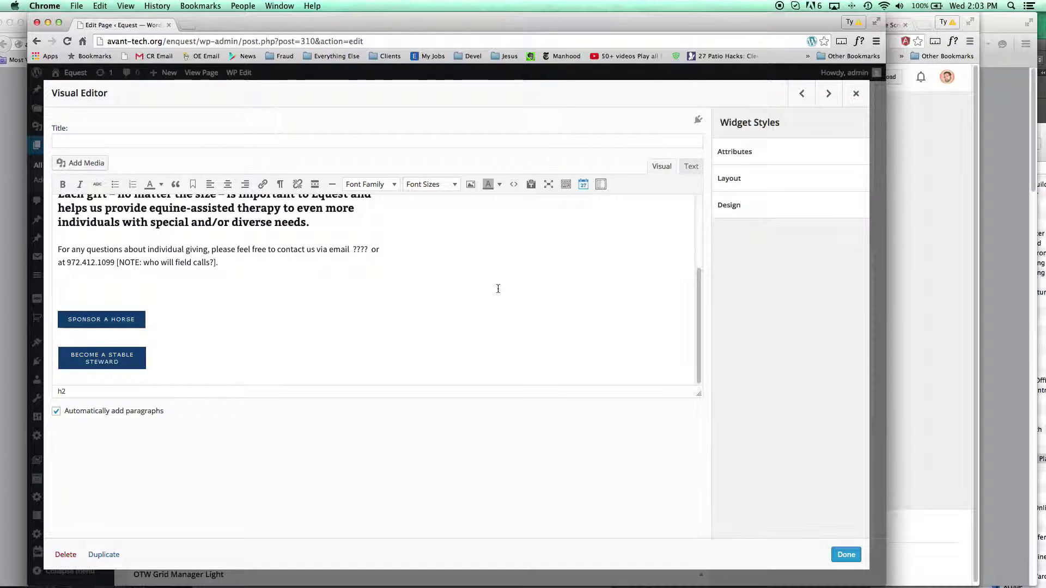
click(692, 167)
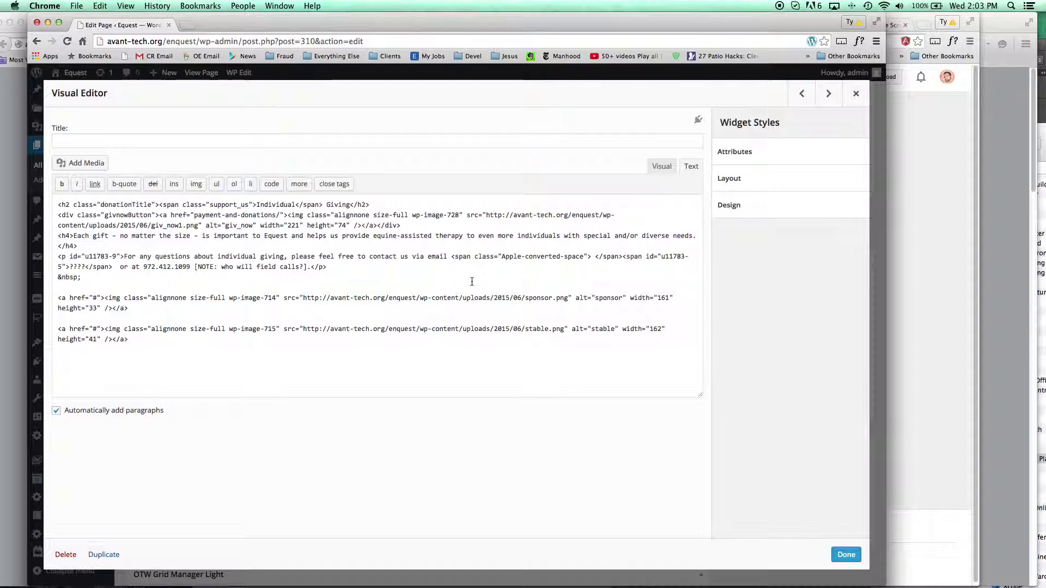
click(662, 166)
scroll(232, 330, up, 5)
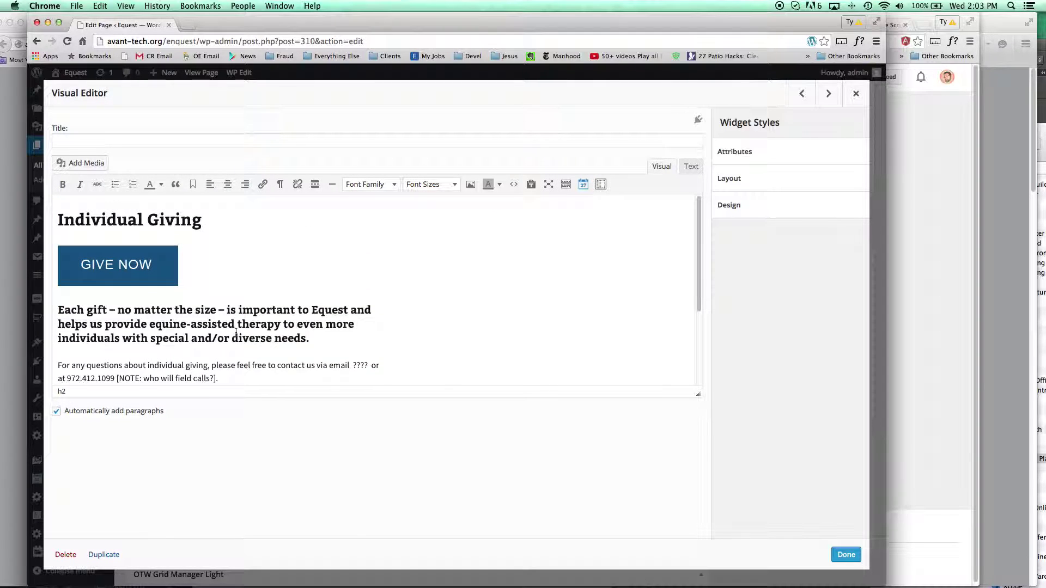
scroll(236, 332, down, 5)
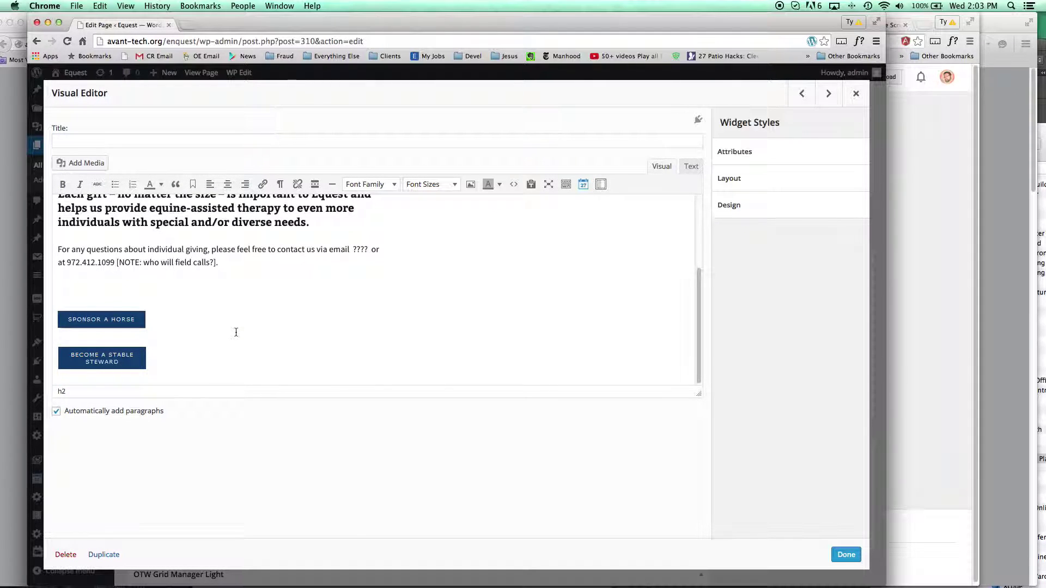
scroll(236, 333, up, 5)
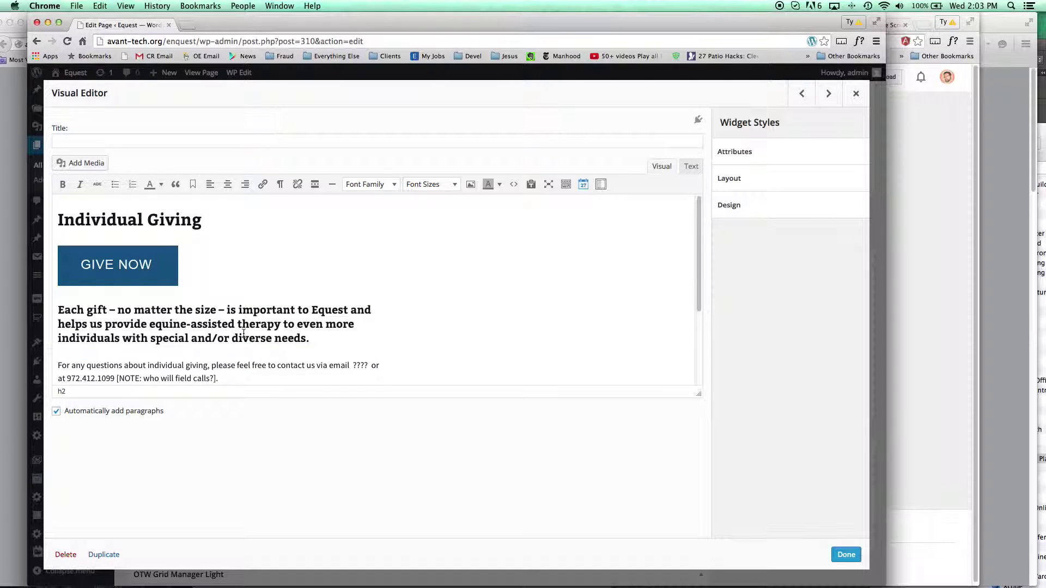
scroll(242, 332, down, 4)
scroll(243, 333, up, 4)
Replace "no matter" with "whatever" in the "Each gift" sentence and finish editing the widget
drag(119, 310, 217, 307)
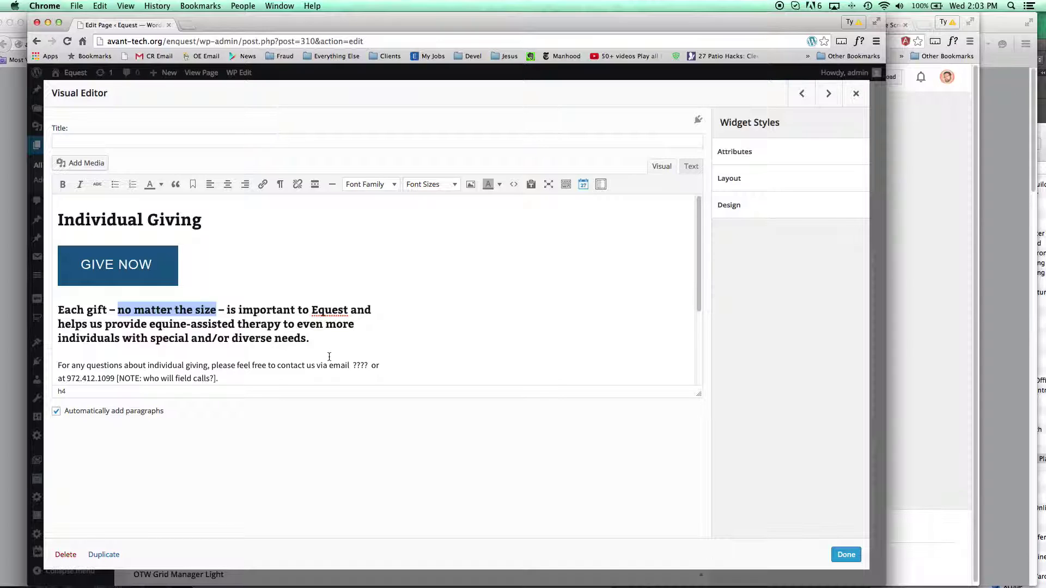
drag(174, 310, 118, 313)
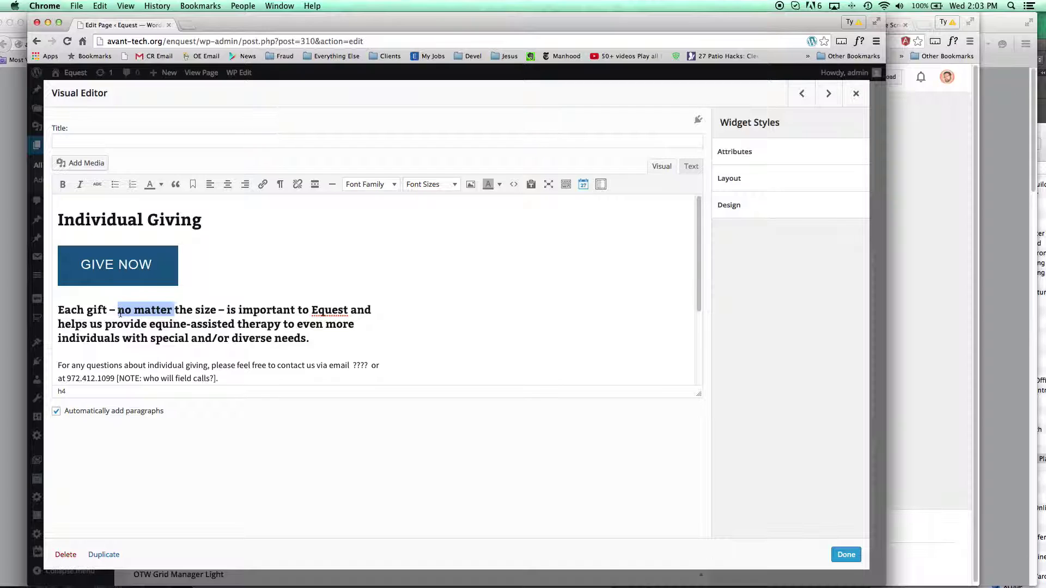
text(whatever)
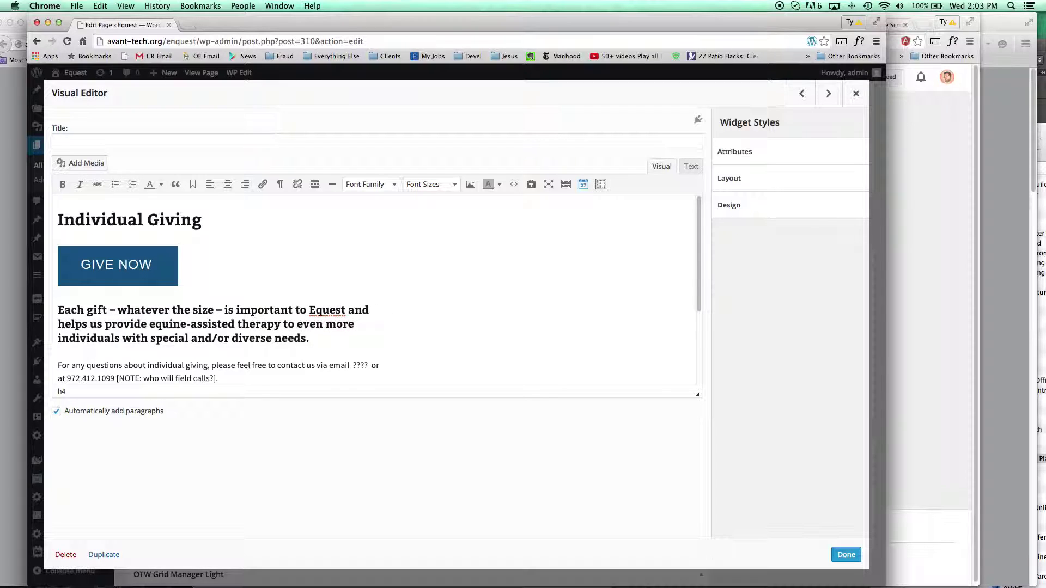
click(846, 554)
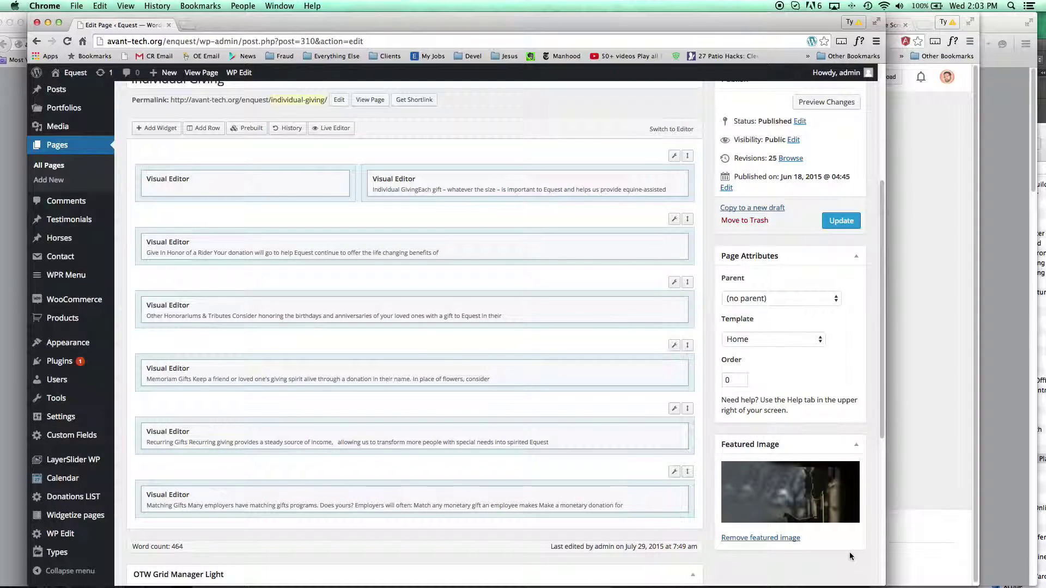
Preview the changed Individual Giving page and check its intro text and layout
scroll(832, 144, up, 3)
scroll(832, 144, up, 2)
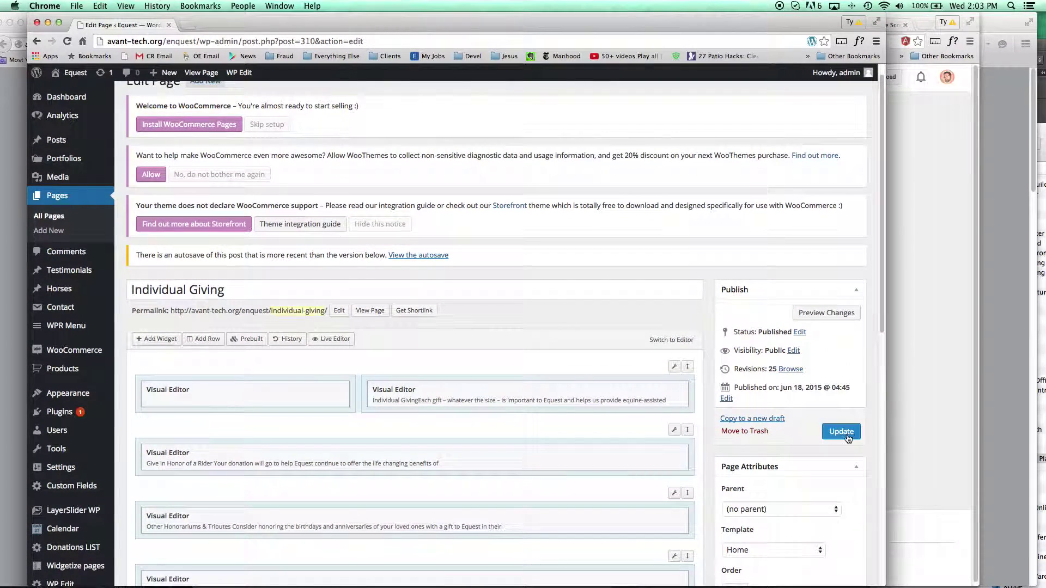
click(838, 314)
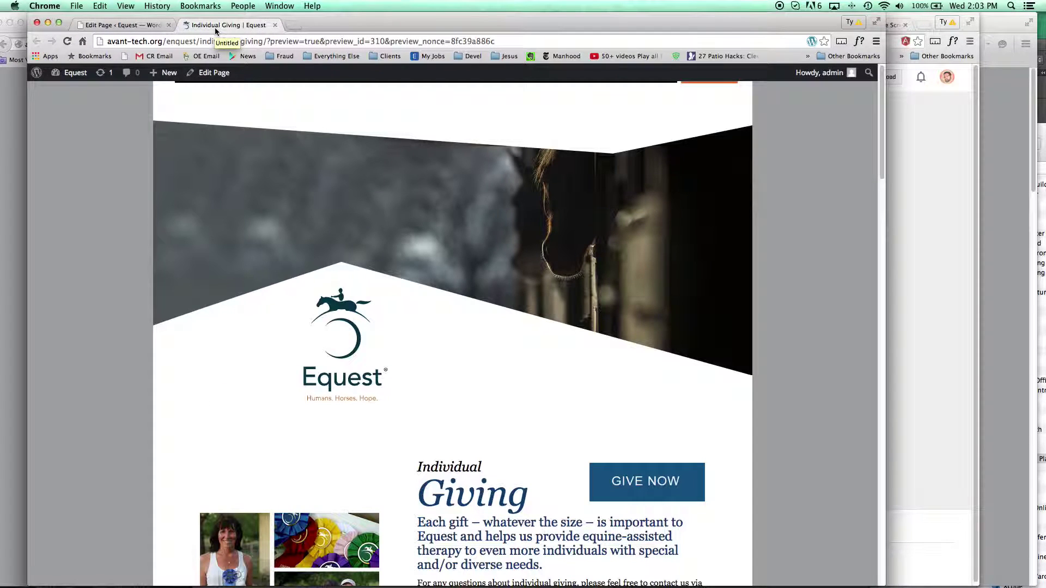
scroll(568, 392, down, 3)
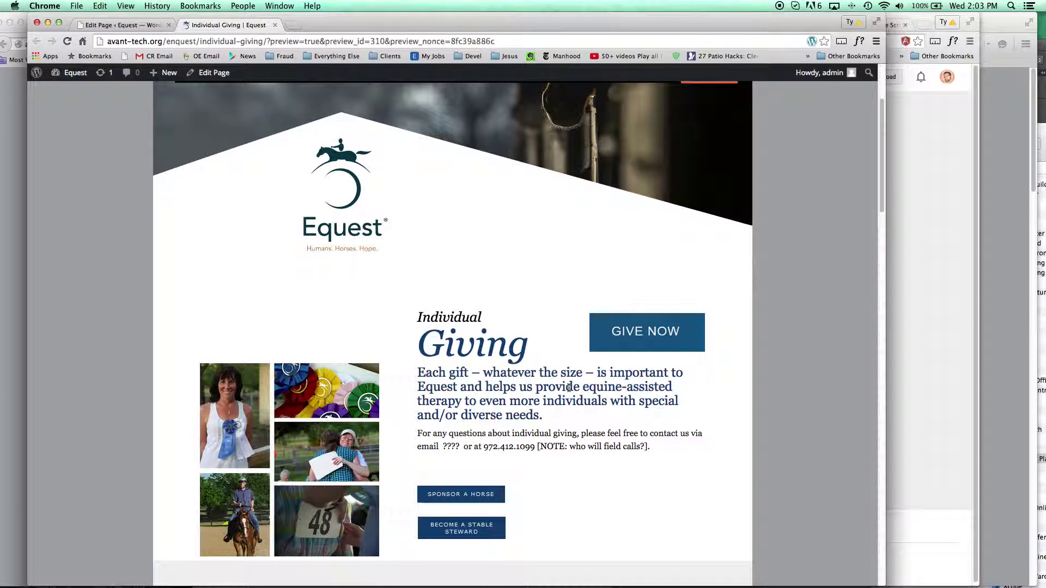
scroll(569, 391, up, 1)
scroll(569, 391, up, 2)
Close the preview and reload the page editor, discarding the unsaved changes
click(275, 26)
click(67, 41)
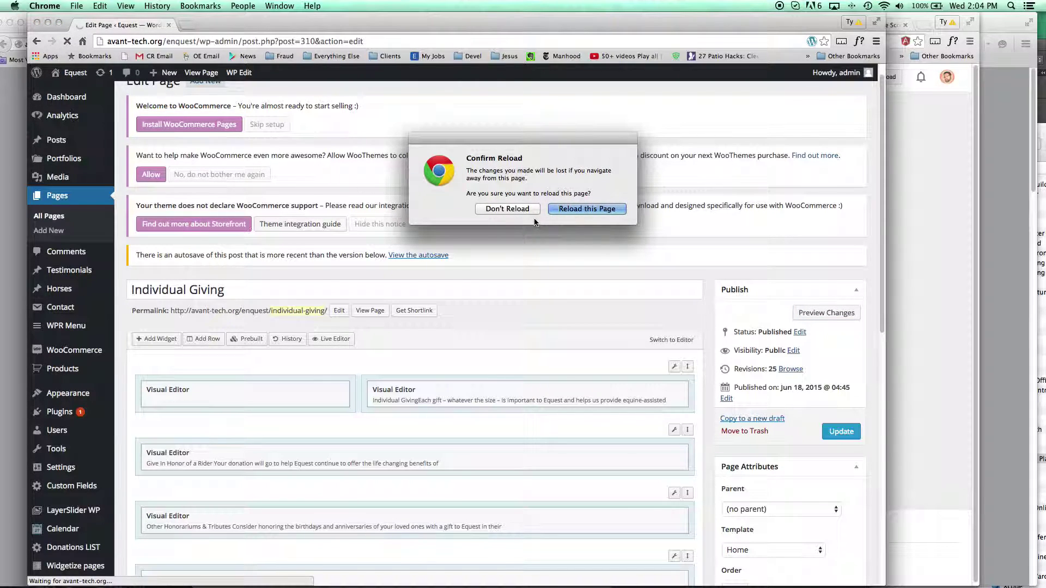
click(593, 212)
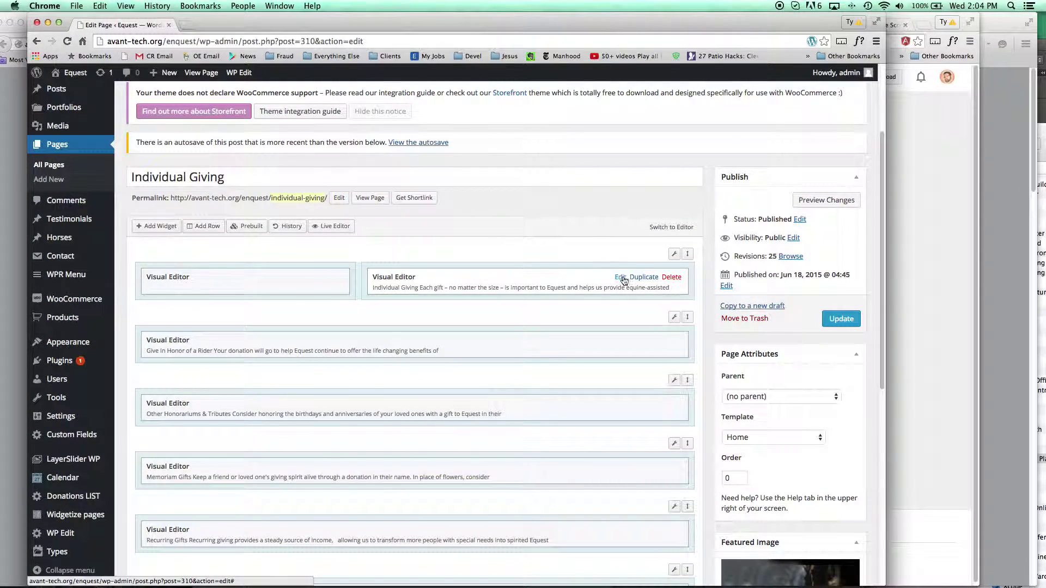
Reopen the Individual Giving intro text widget, check its full HTML source and show it in visual mode
click(624, 281)
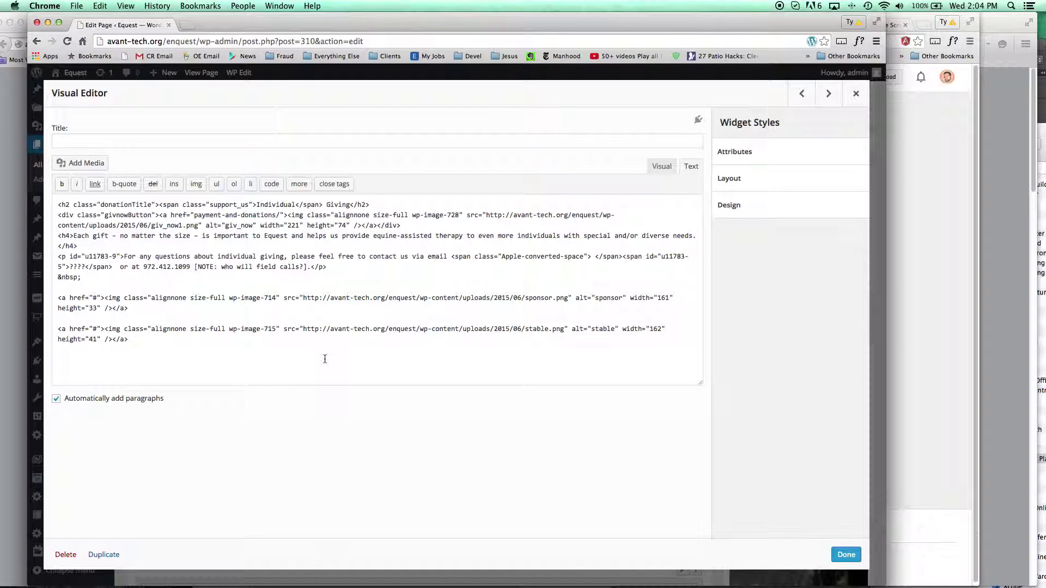
click(178, 343)
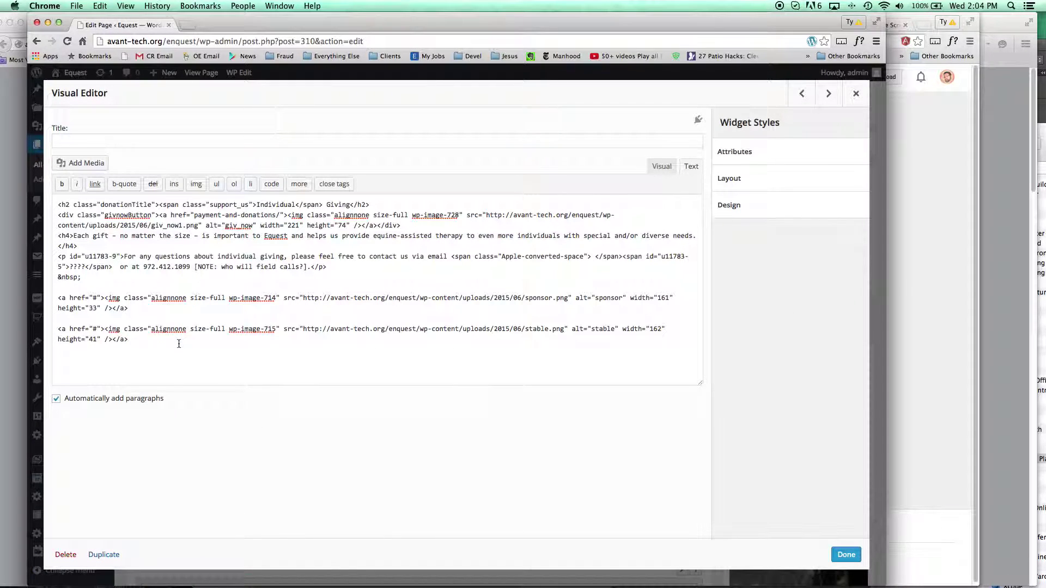
key(super+a)
click(173, 351)
key(super+a)
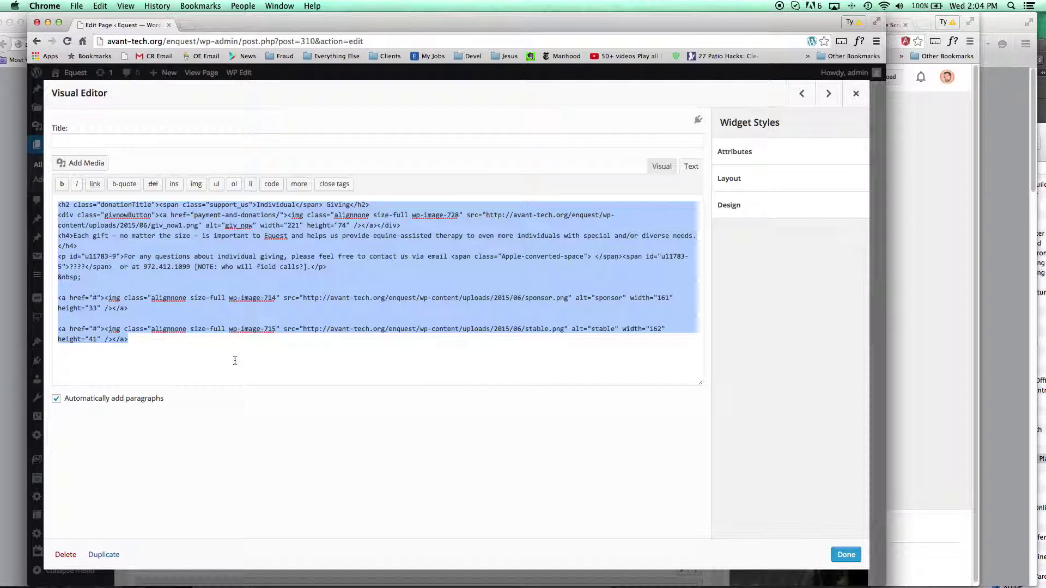
click(235, 360)
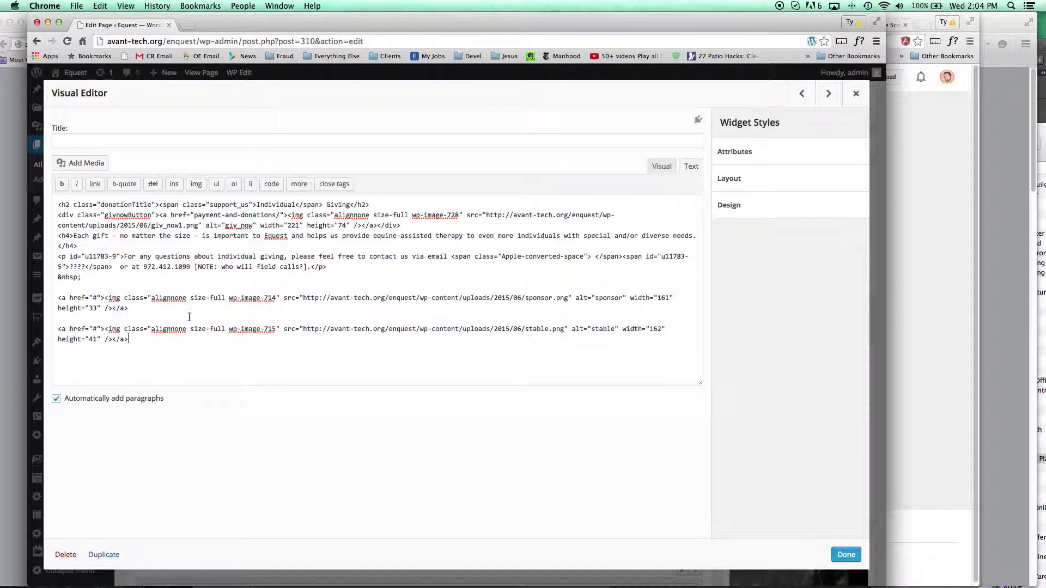
click(661, 167)
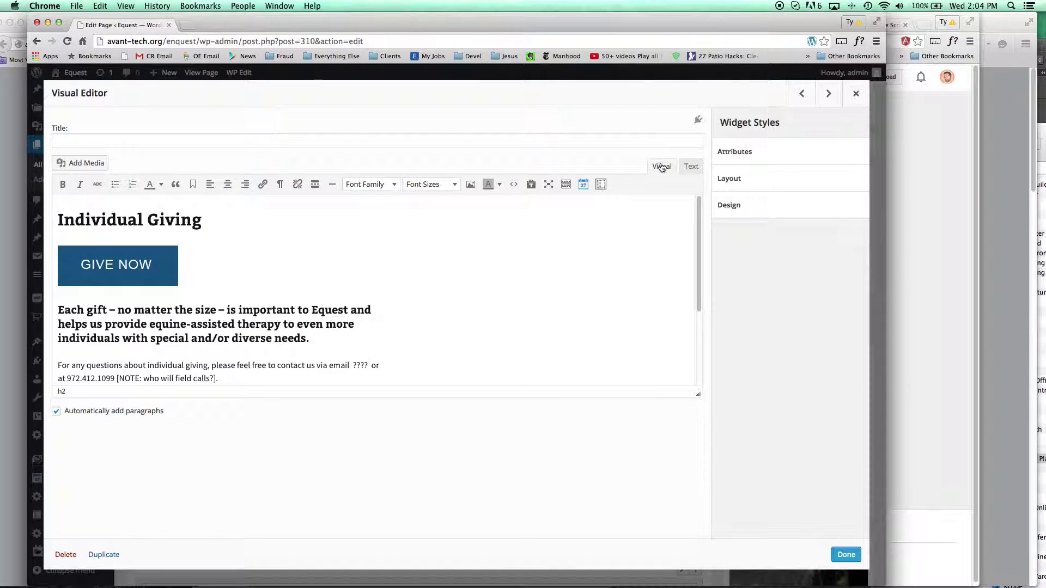
Copy the intro text widget's full HTML source and paste it over the current note in Notes as a backup
click(691, 166)
key(super+a)
key(super+c)
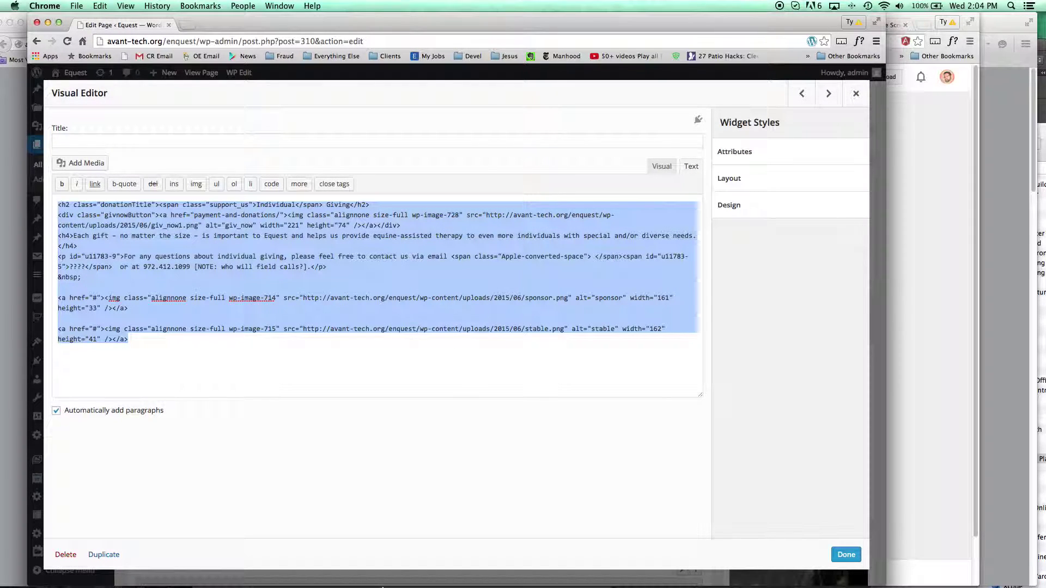
click(115, 565)
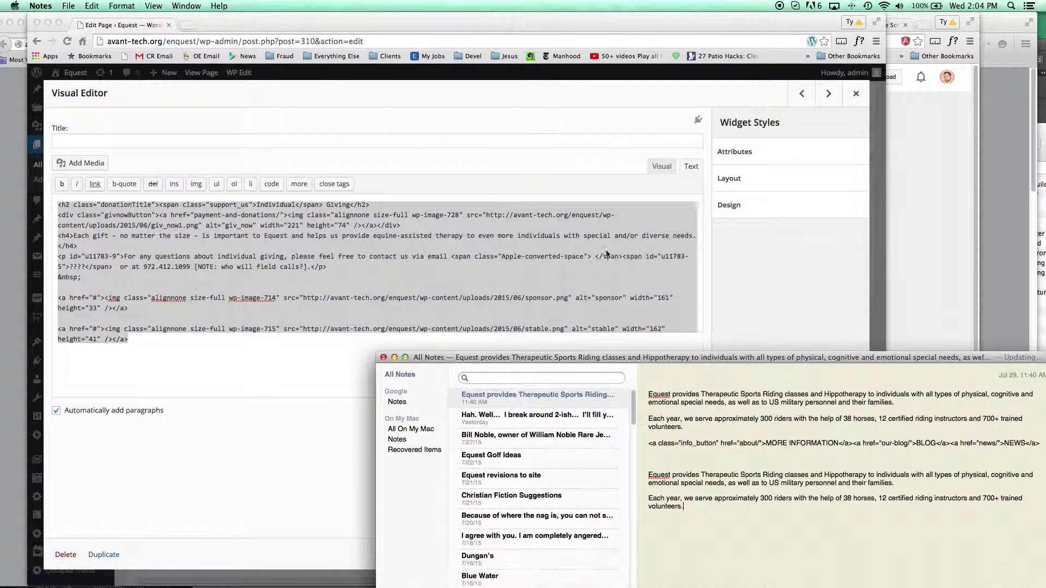
key(super+a)
key(super+v)
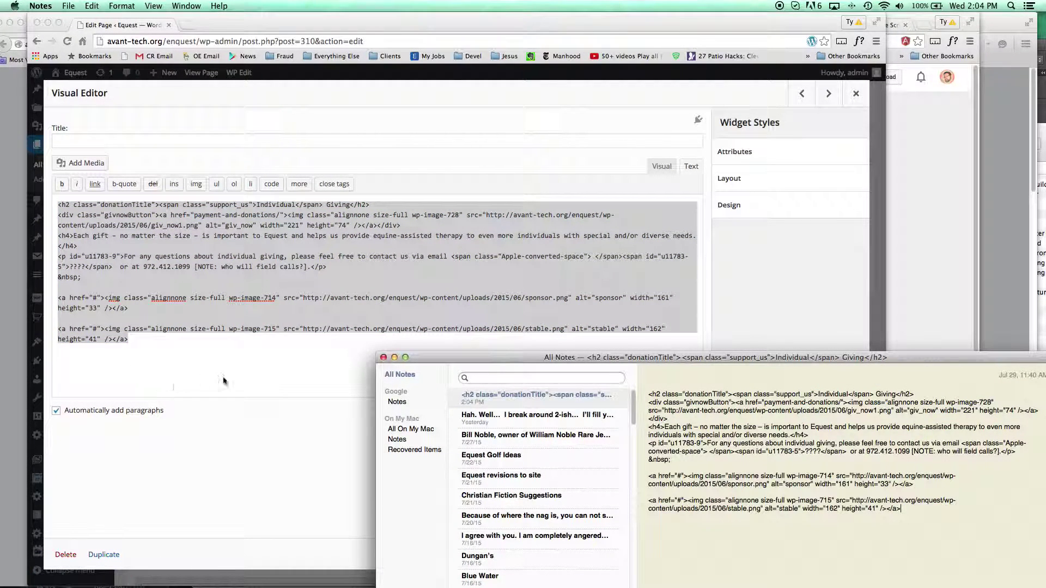
drag(440, 361, 196, 399)
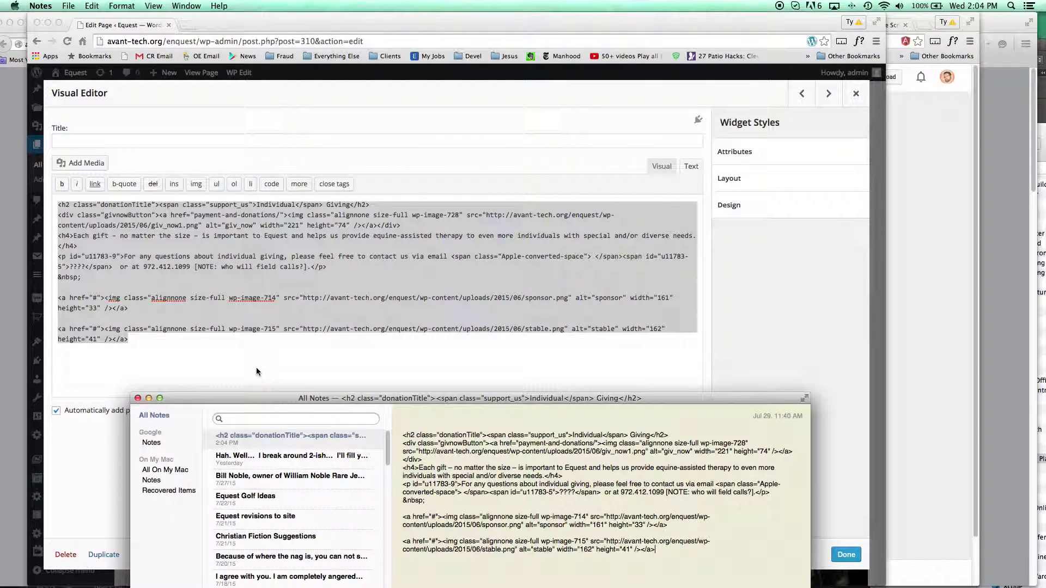
Return to the widget editor in Chrome and, in visual mode, replace "no" with "whatever" in the "Each gift" sentence
click(256, 371)
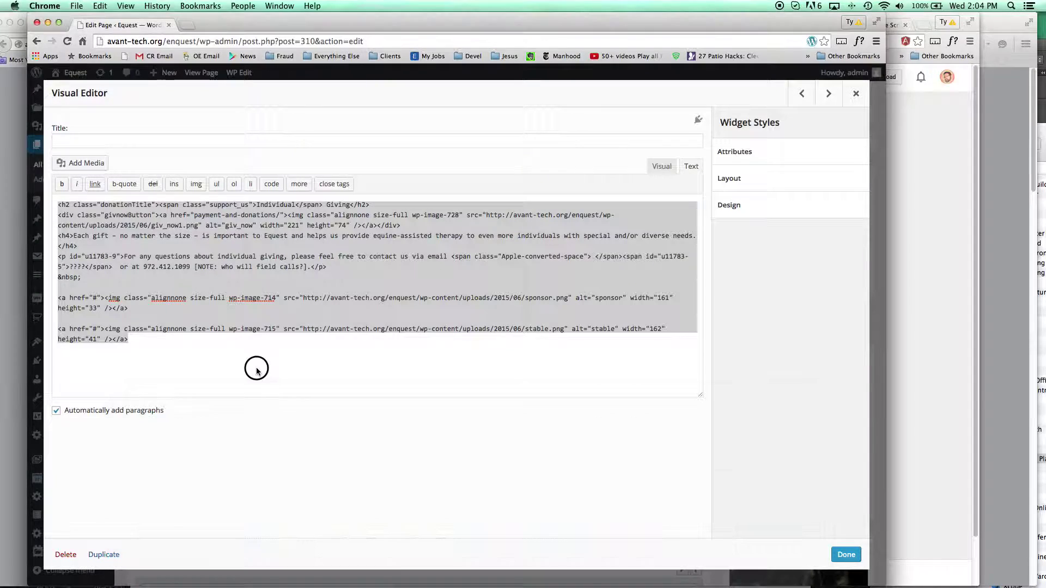
click(303, 363)
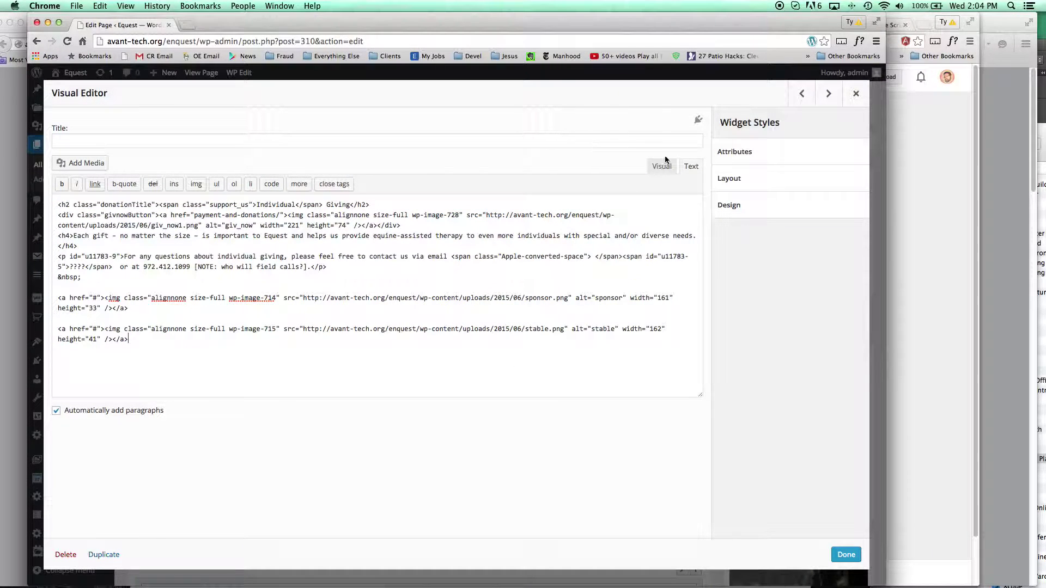
click(654, 166)
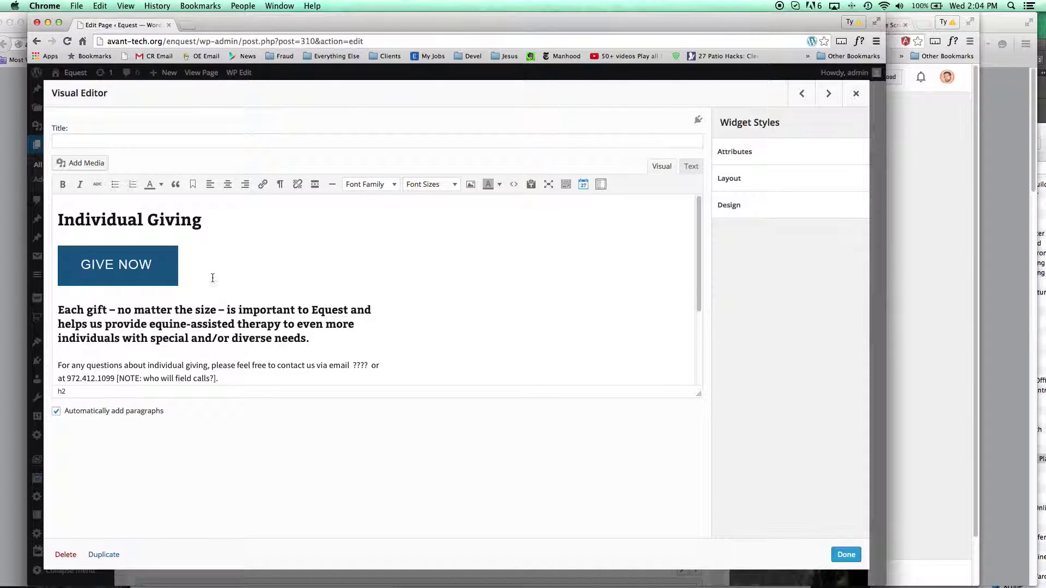
scroll(213, 278, down, 2)
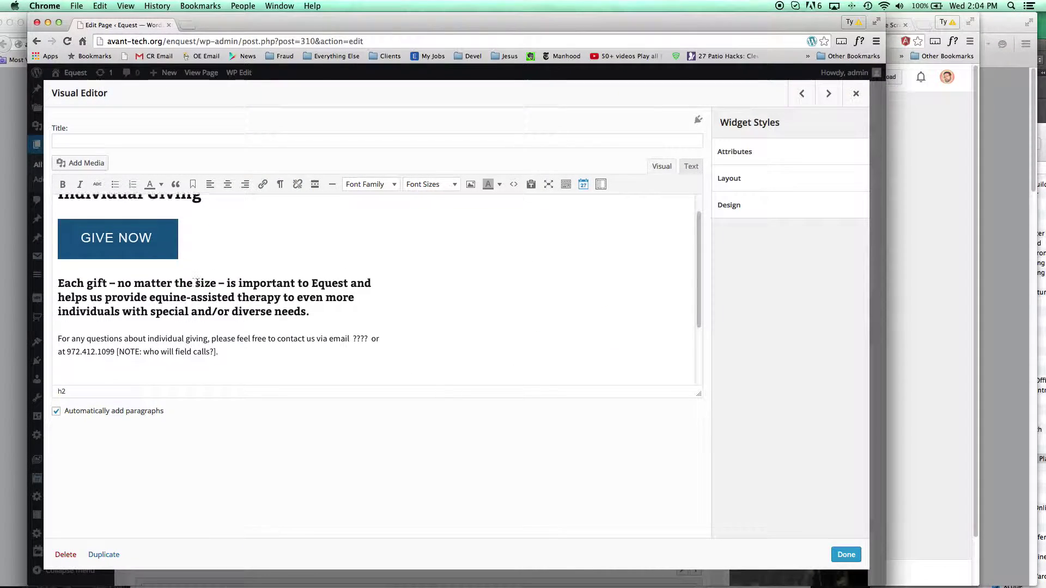
double_click(124, 275)
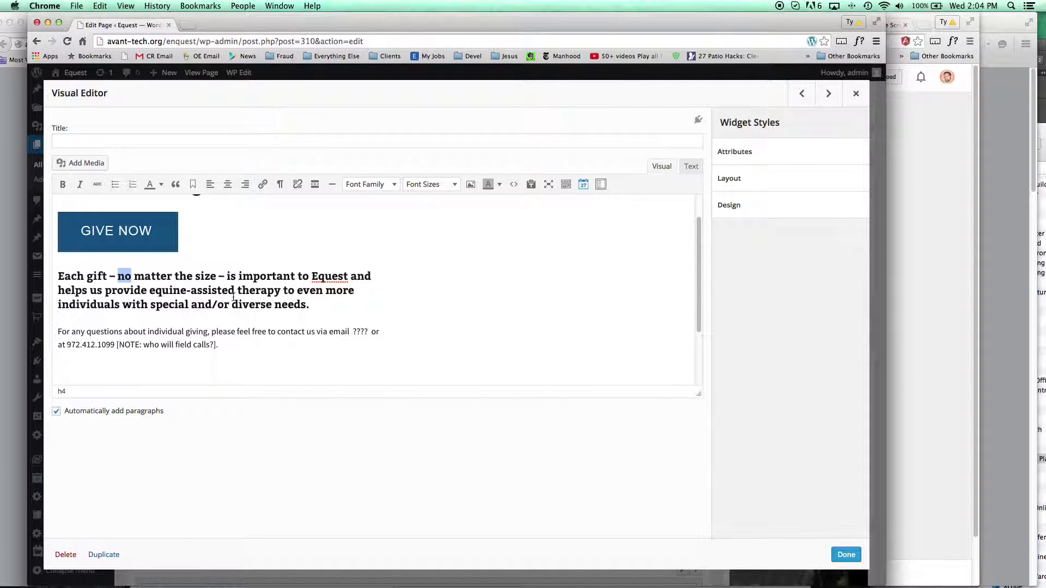
text(wht)
key(BackSpace)
text(atver)
key(BackSpace)
key(BackSpace)
key(BackSpace)
text(ever)
Insert the filler text "xASasaasaS" at the start of the "For any questions" paragraph
click(157, 333)
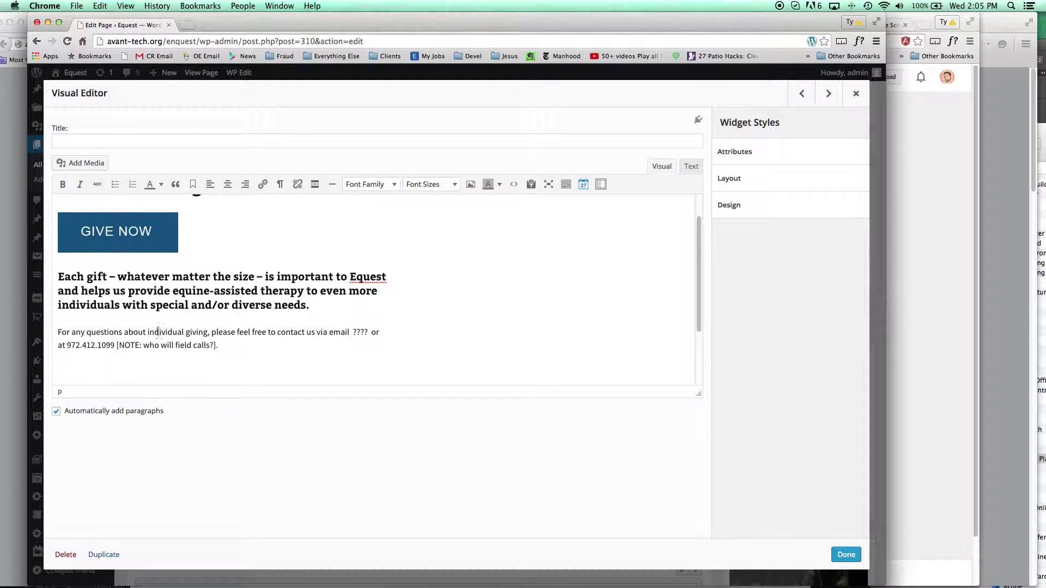
text(xASasa)
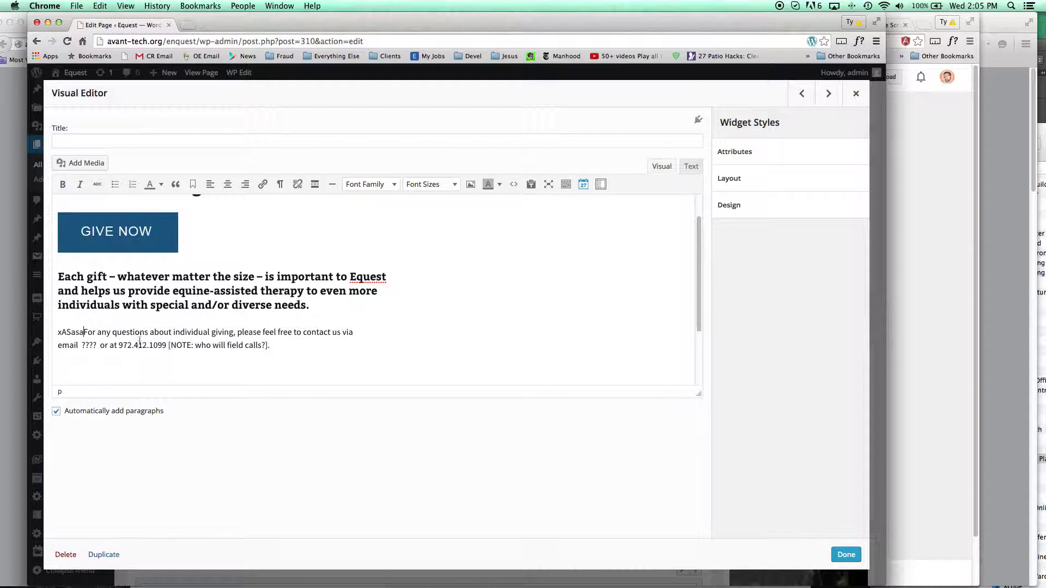
text(asaS)
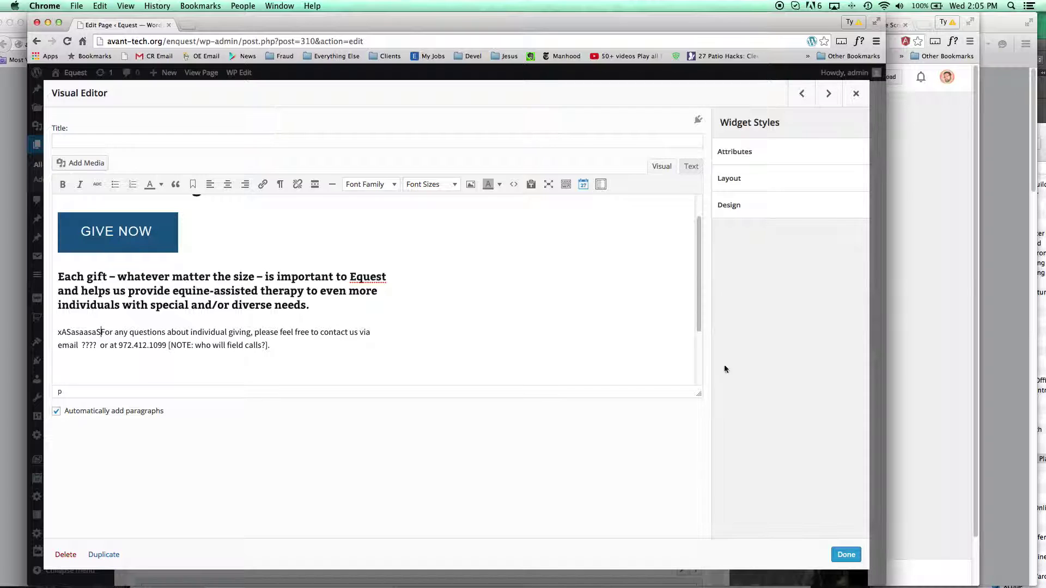
Discard the widget edits by reloading the page editor, and preview the Individual Giving page to check its intro text
click(857, 95)
click(67, 41)
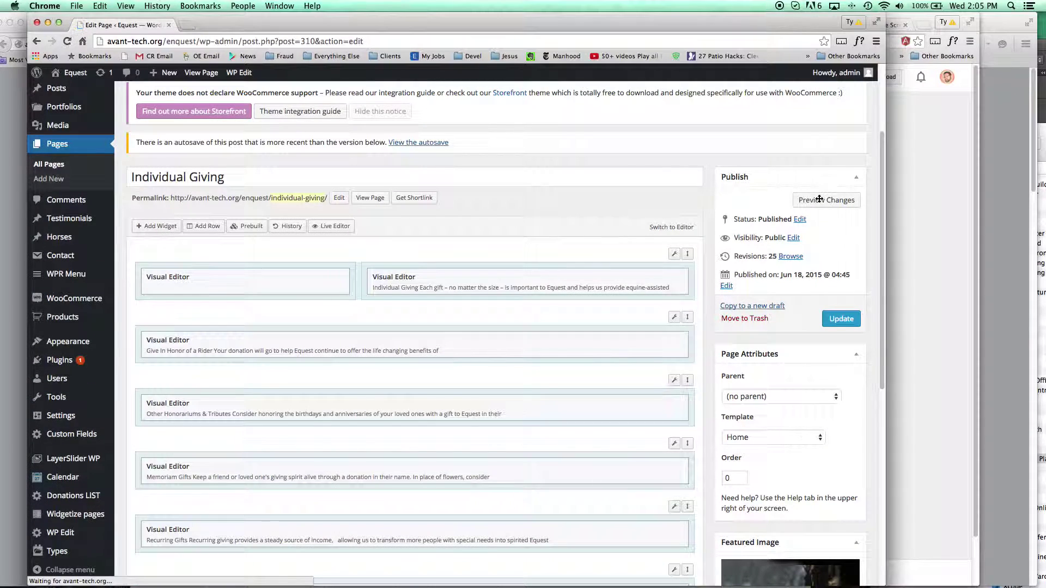
click(810, 200)
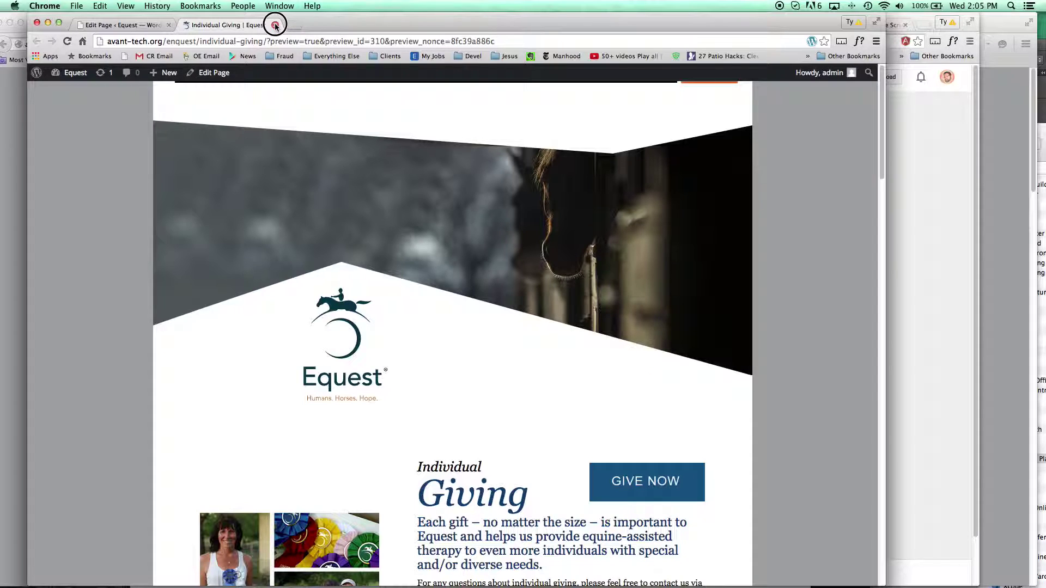
click(275, 25)
mouse_move(592, 587)
click(852, 573)
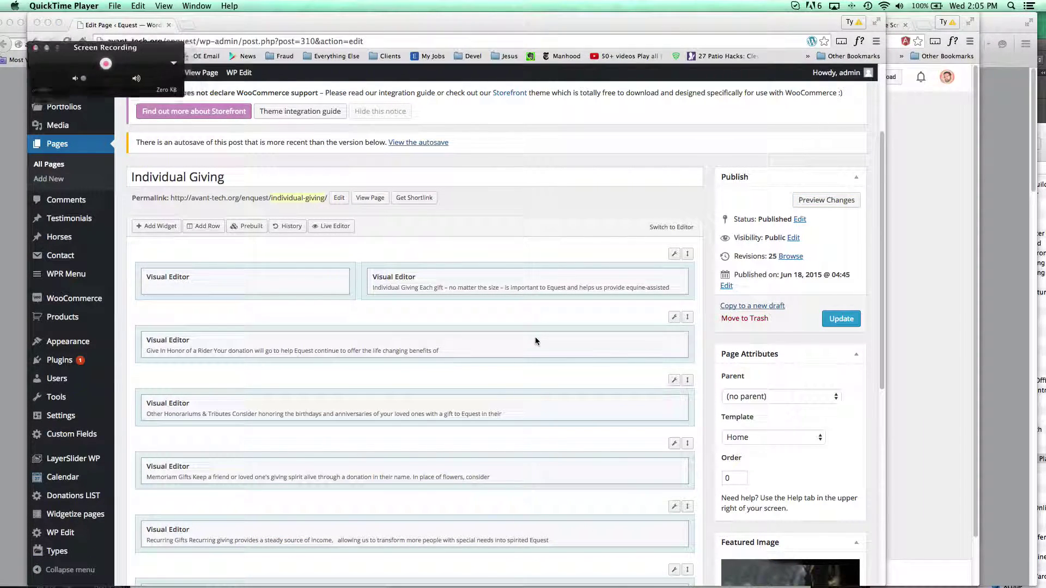